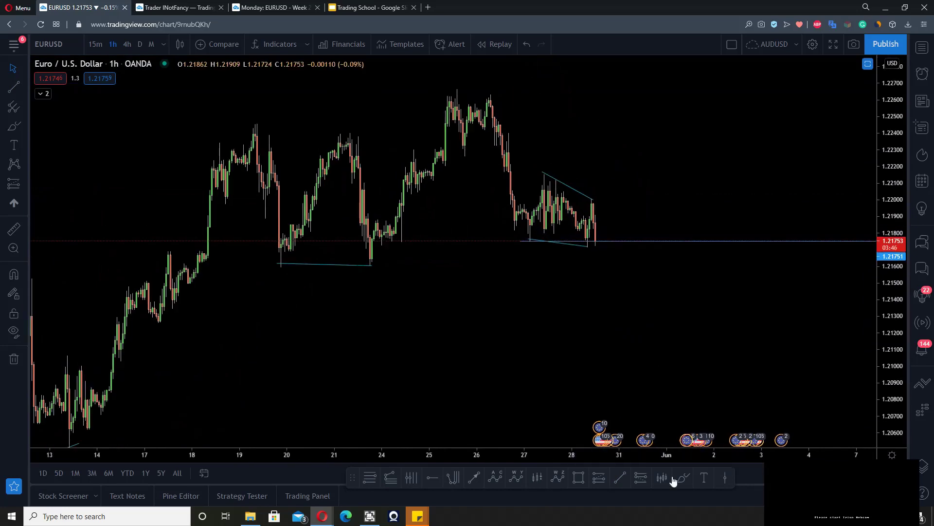
Step: Draw a trend line across the 19 May and 21 May highs of the EURUSD chart
click(621, 477)
click(257, 122)
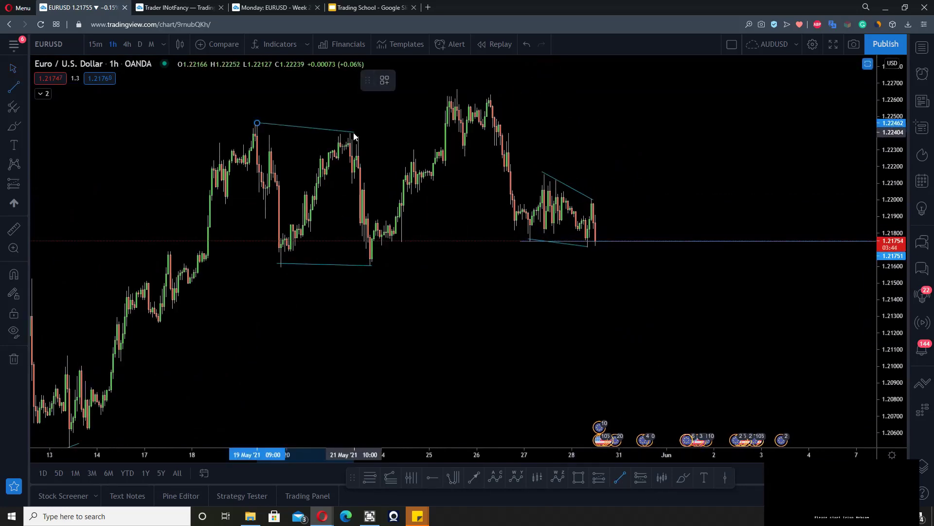
click(352, 132)
click(403, 236)
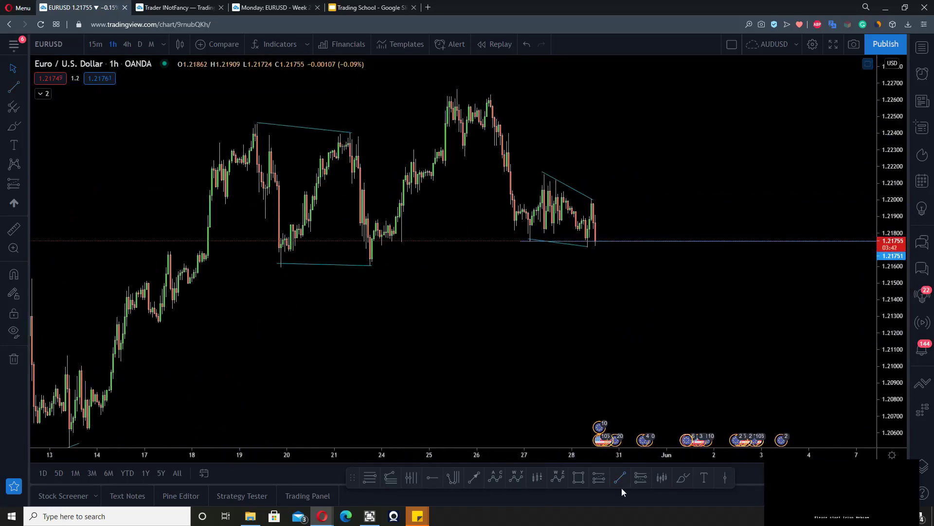
Step: Outline the small 24 May consolidation with one trend line along its highs and another along its lows
click(376, 218)
click(396, 220)
click(442, 279)
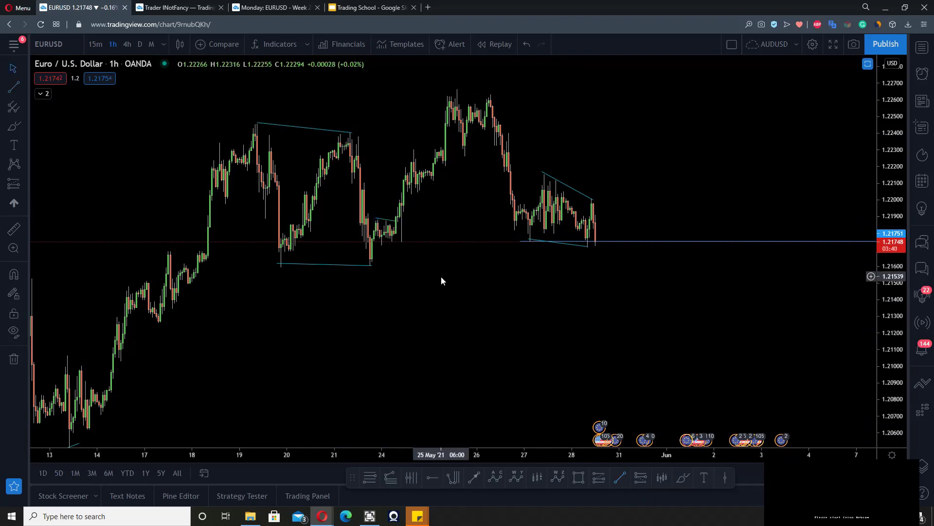
click(381, 244)
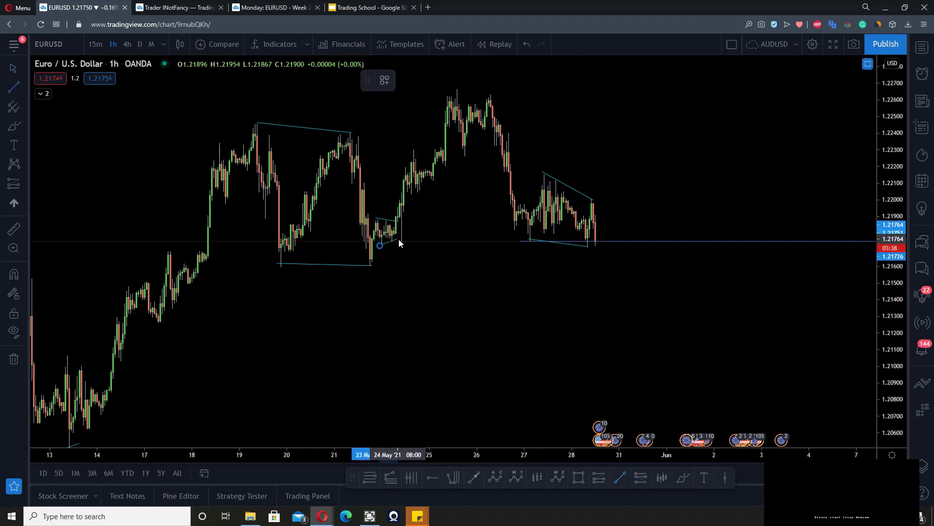
click(399, 238)
Step: Level the trend line under the large pattern's two lows and place a horizontal ray just beneath it at 1.21577
drag(882, 307, 882, 333)
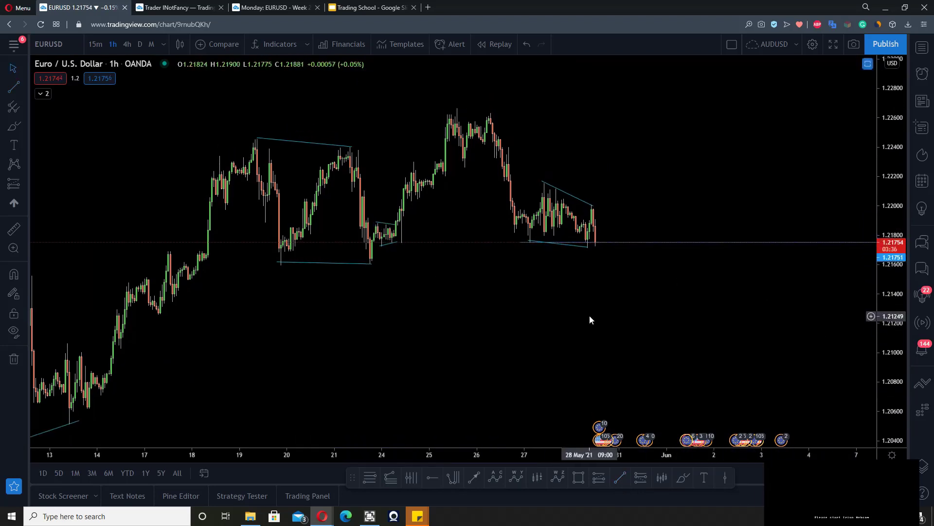
drag(589, 314, 594, 311)
drag(282, 258, 284, 260)
click(425, 310)
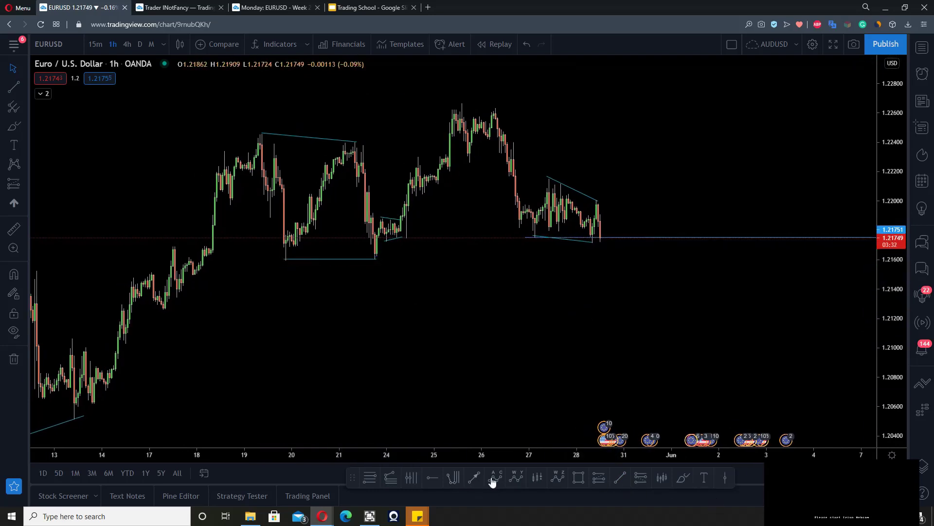
click(366, 265)
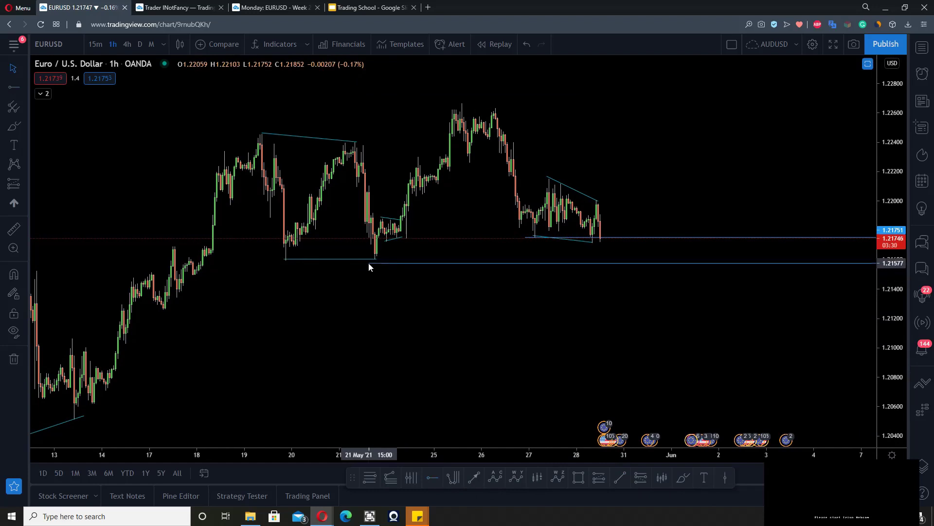
Step: Brush in yellow over the double-bottom price path and its rally, and mark the area below the small consolidation
click(683, 479)
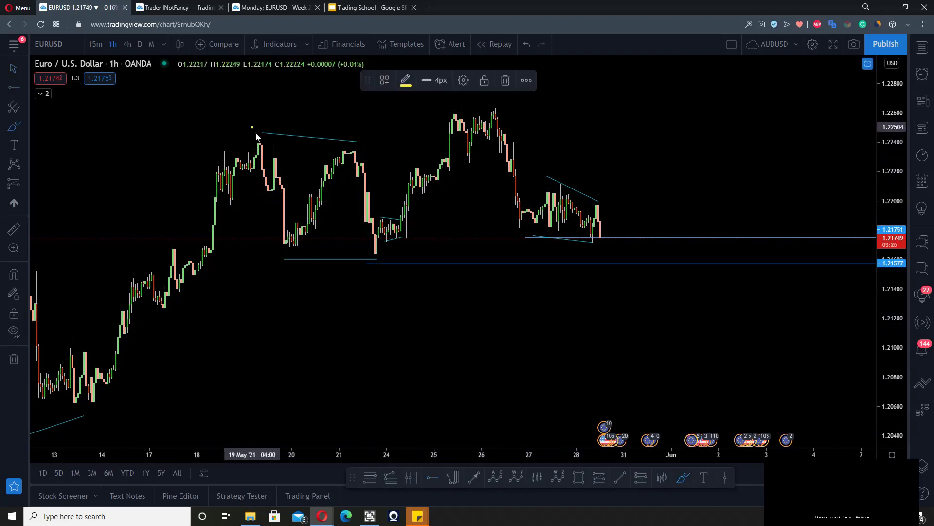
mouse_move(254, 131)
mouse_down()
mouse_move(283, 259)
mouse_move(352, 143)
mouse_move(375, 247)
mouse_move(424, 195)
mouse_move(474, 99)
mouse_up()
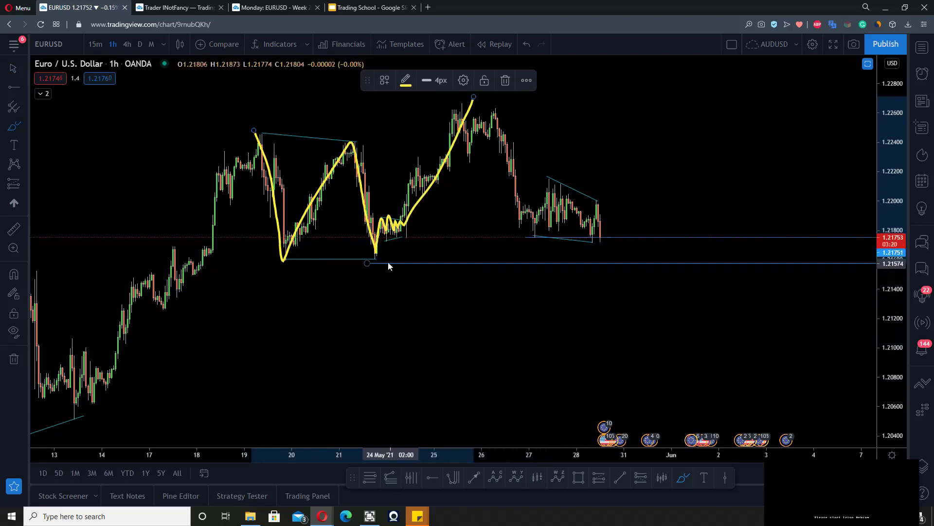
drag(401, 254, 402, 268)
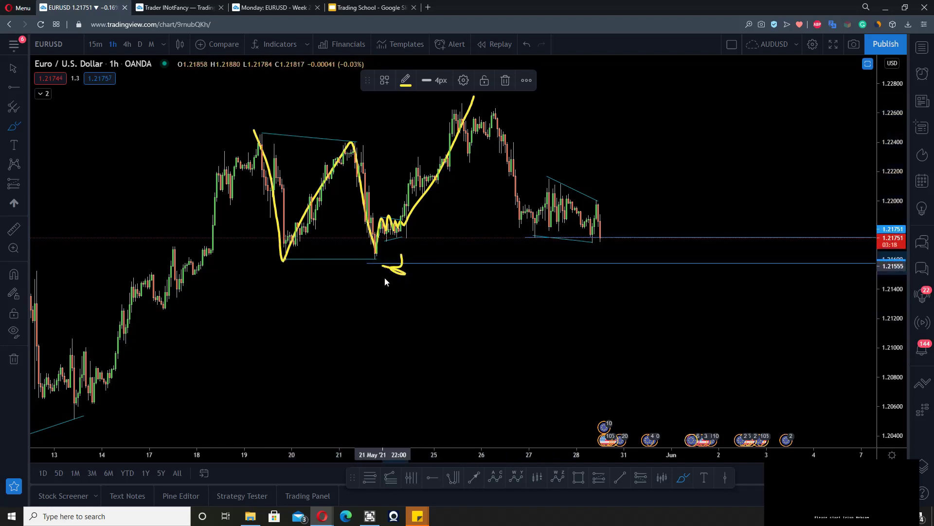
Step: Delete the yellow brush strokes from the chart
click(505, 81)
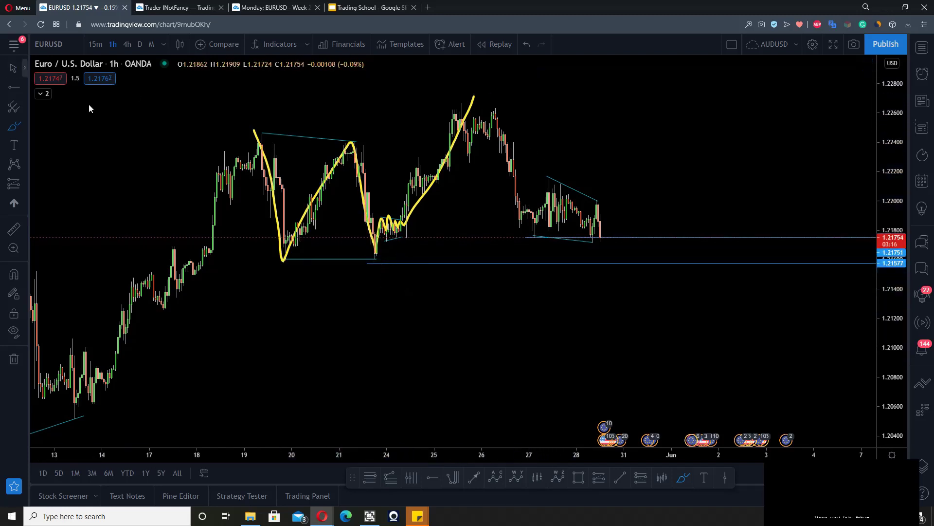
click(13, 68)
click(364, 202)
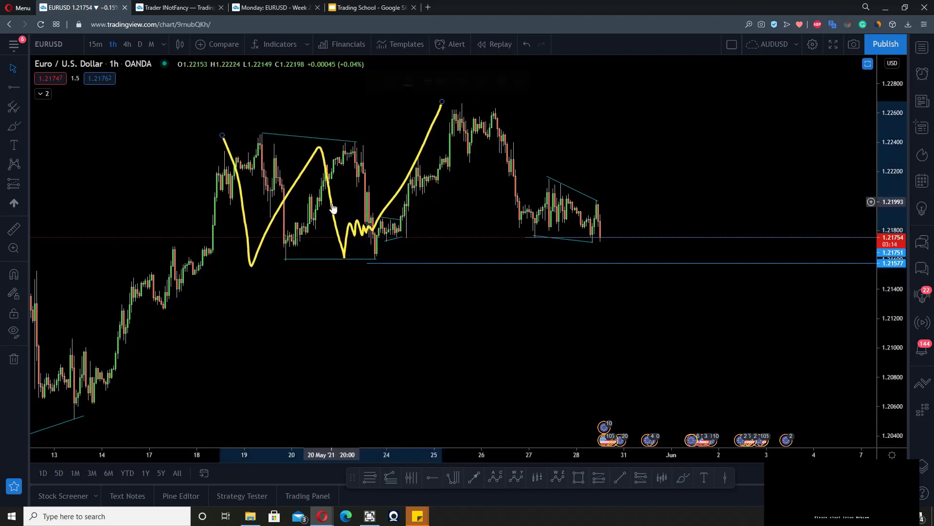
click(506, 84)
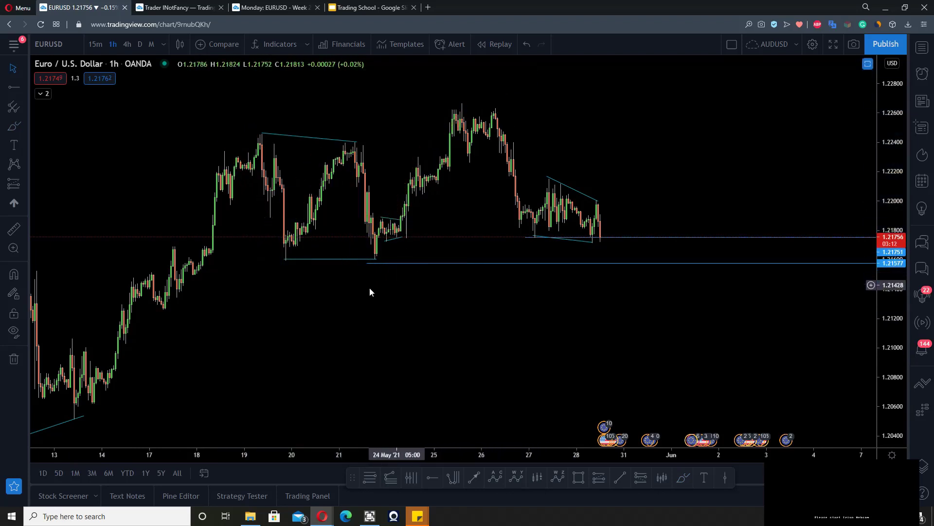
Step: Switch to the Trading School slides and highlight the line about if-then scenarios and preparing for price changes
drag(413, 296, 475, 290)
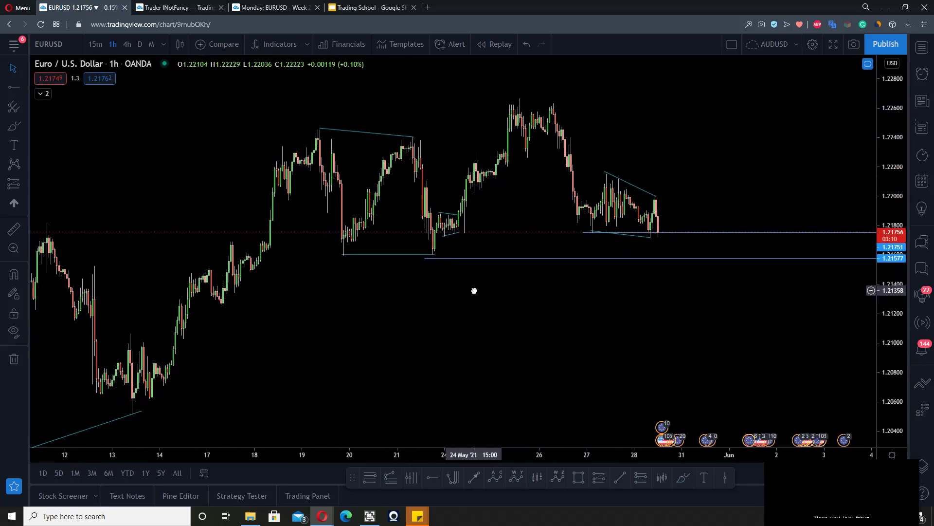
click(379, 8)
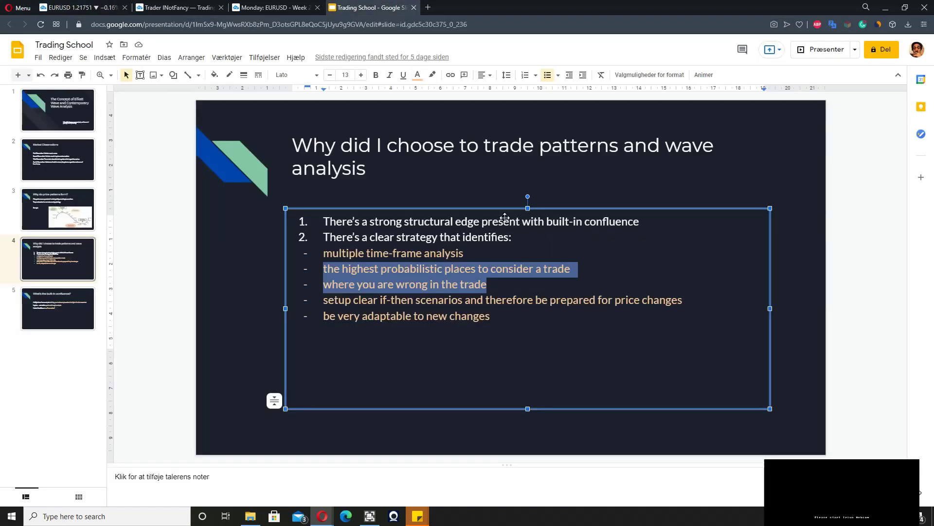
click(517, 299)
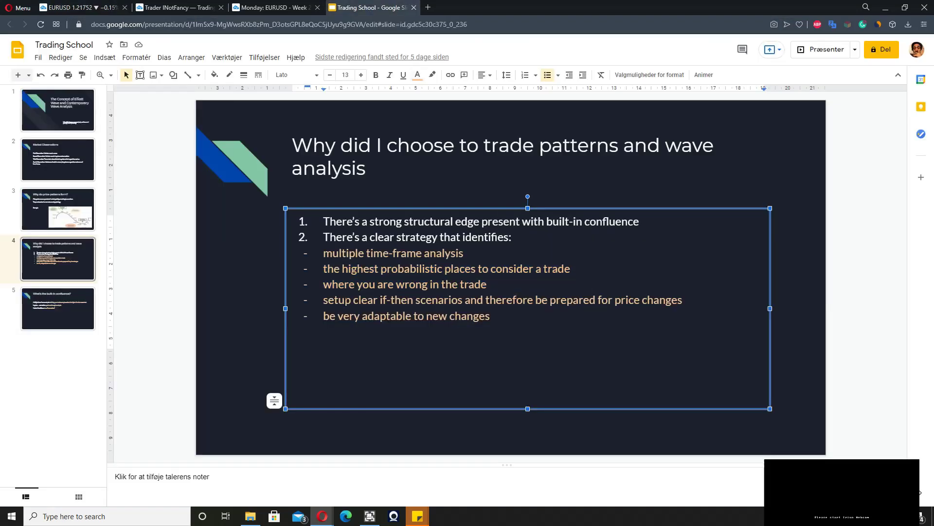
drag(378, 300, 464, 299)
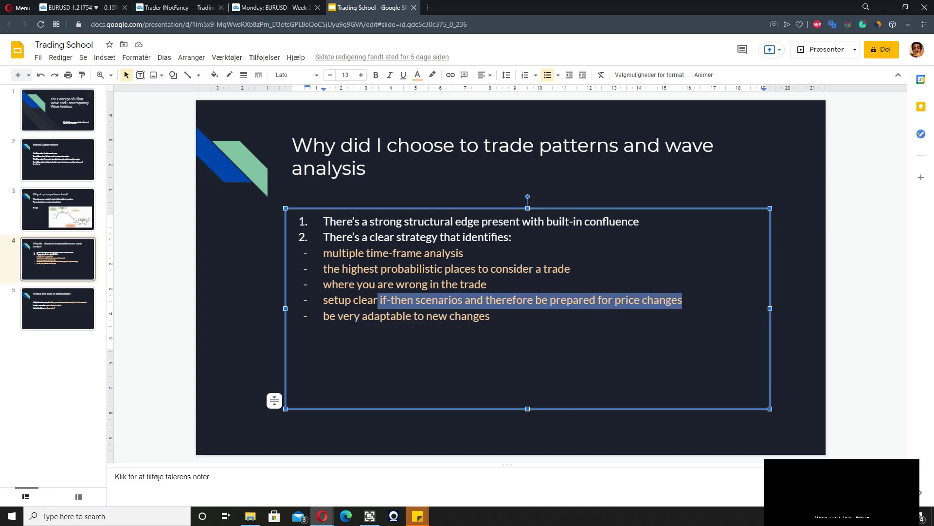
click(459, 268)
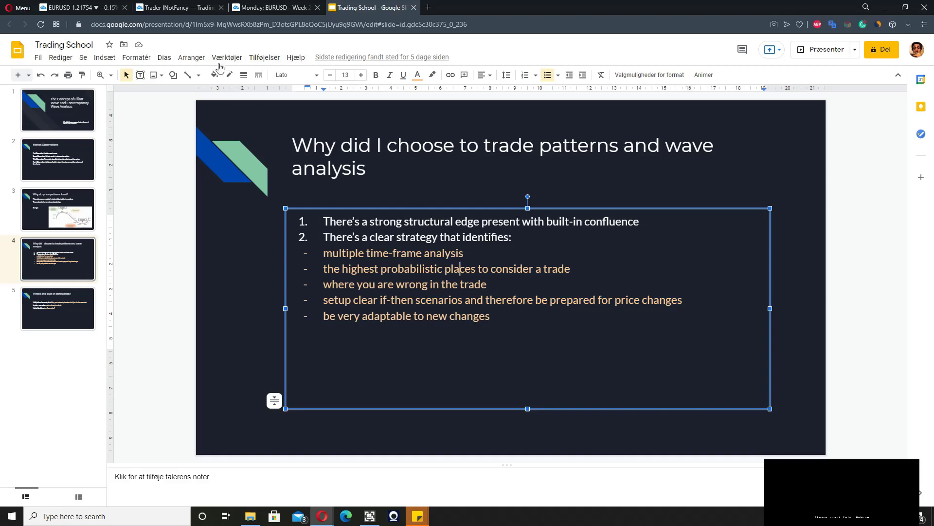
Step: Return to the EURUSD chart in TradingView and remove all drawings from it
click(177, 7)
click(72, 6)
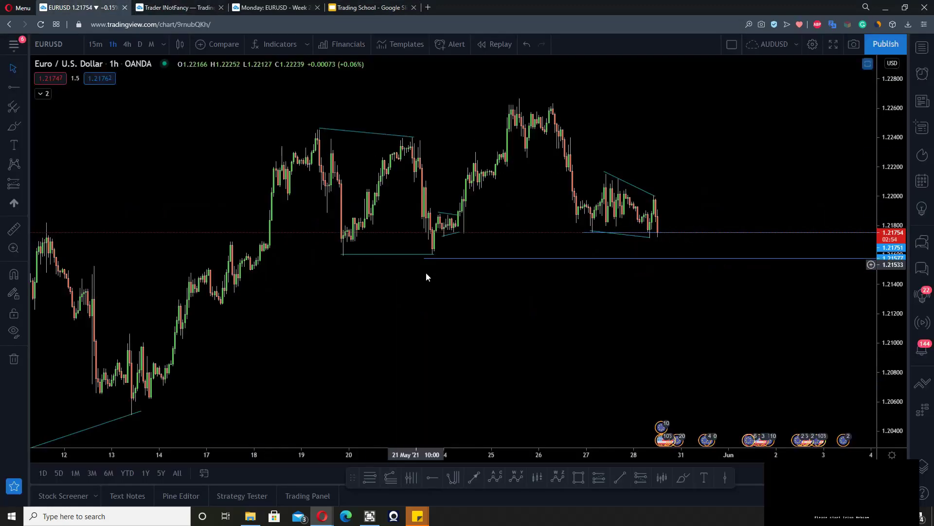
scroll(758, 290, down, 5)
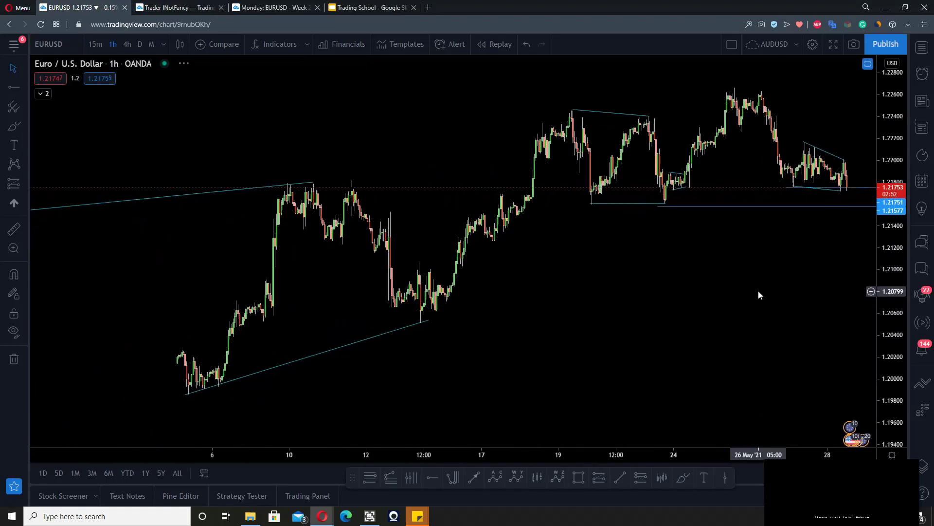
scroll(709, 292, down, 3)
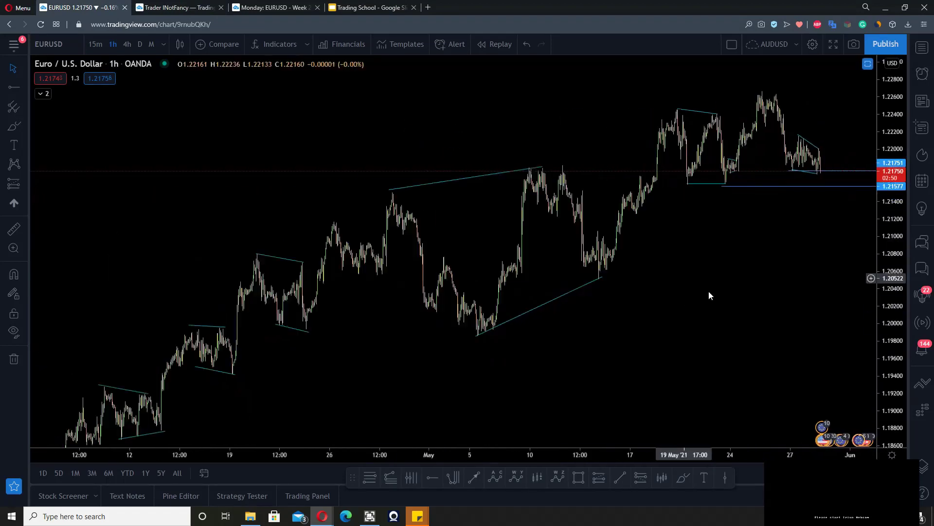
click(15, 360)
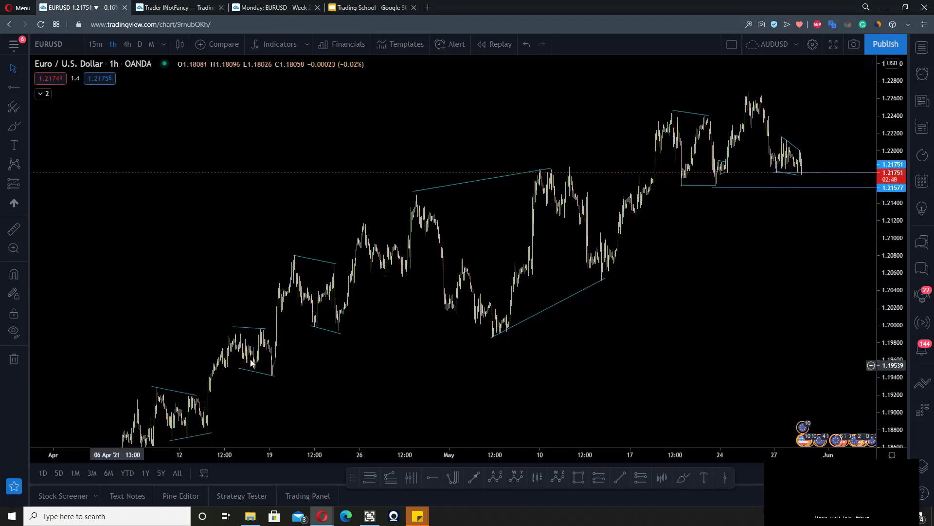
drag(676, 310, 570, 302)
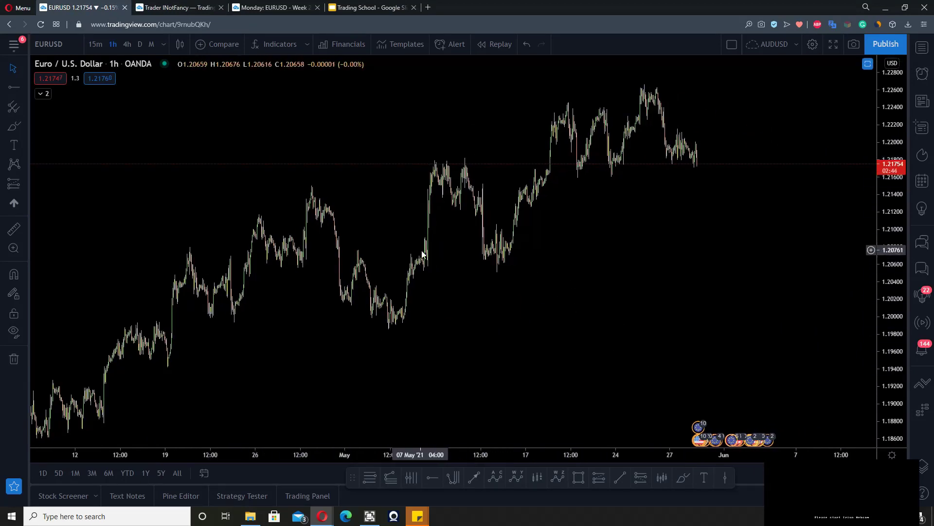
Step: Start a bar replay of the EURUSD chart from the mid-May consolidation after the drop
click(497, 49)
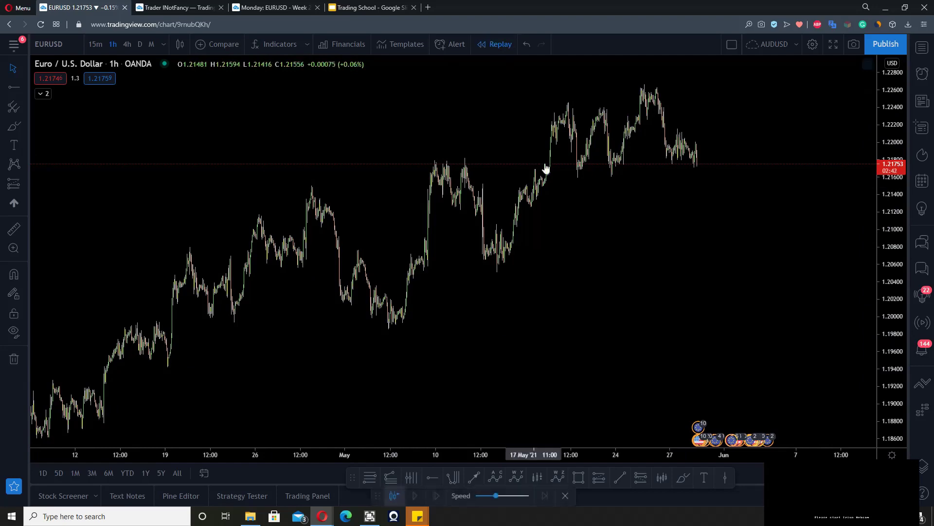
click(512, 233)
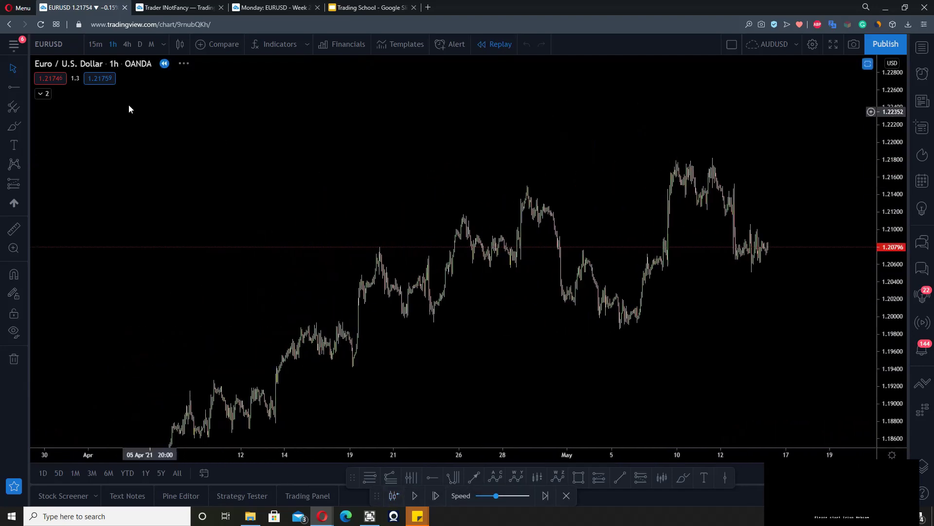
drag(807, 171, 590, 317)
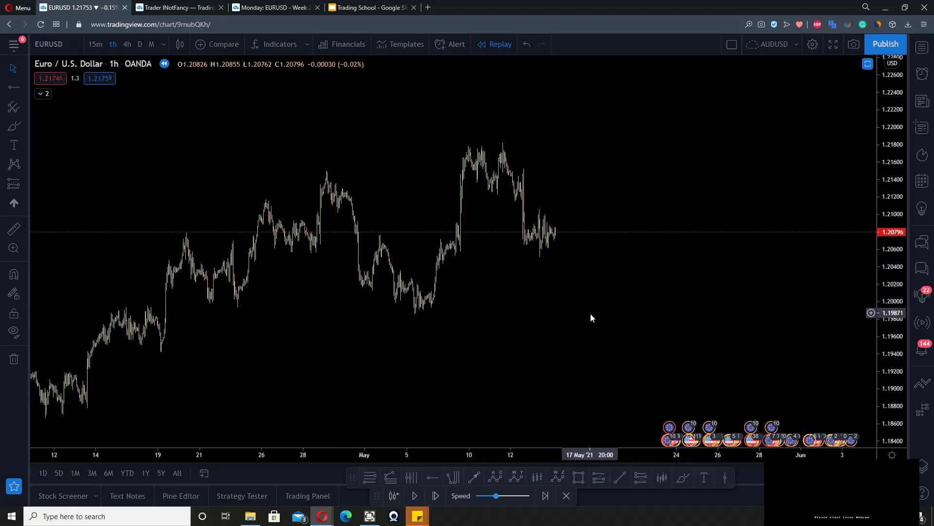
Step: Draw a rising trend line from the 29 April high to the May high before the drop
click(620, 477)
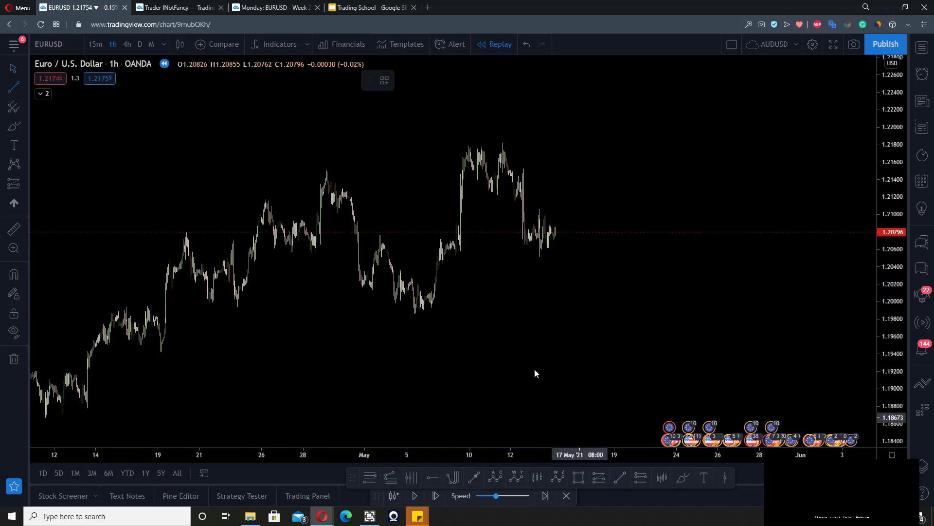
click(326, 170)
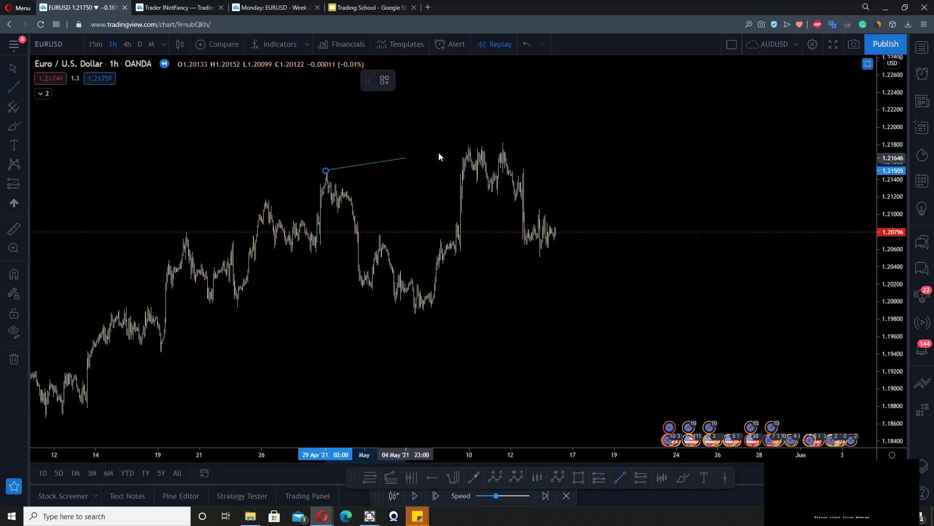
click(501, 140)
click(519, 207)
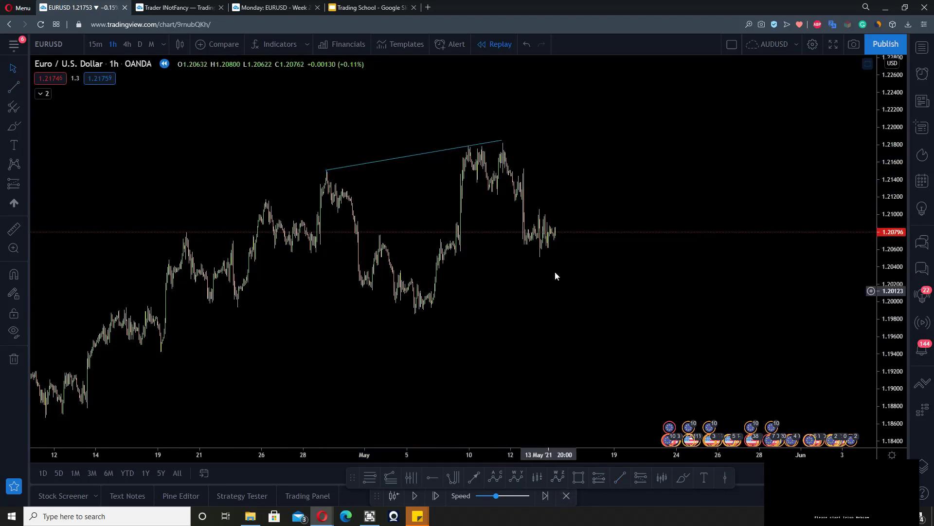
Step: Place a horizontal ray at the early-May swing low, at 1.19852
click(432, 477)
click(410, 317)
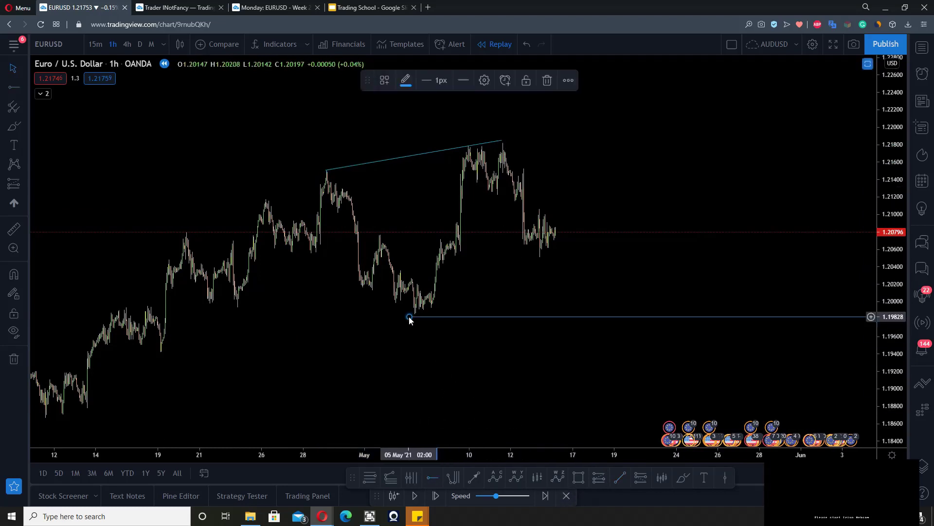
drag(409, 317, 406, 315)
mouse_move(505, 358)
mouse_down()
mouse_move(492, 355)
mouse_move(516, 347)
mouse_up()
scroll(494, 355, up, 1)
Step: Switch the chart to the 4-hour timeframe and examine the marked April–May swing alongside the preceding price action
click(127, 44)
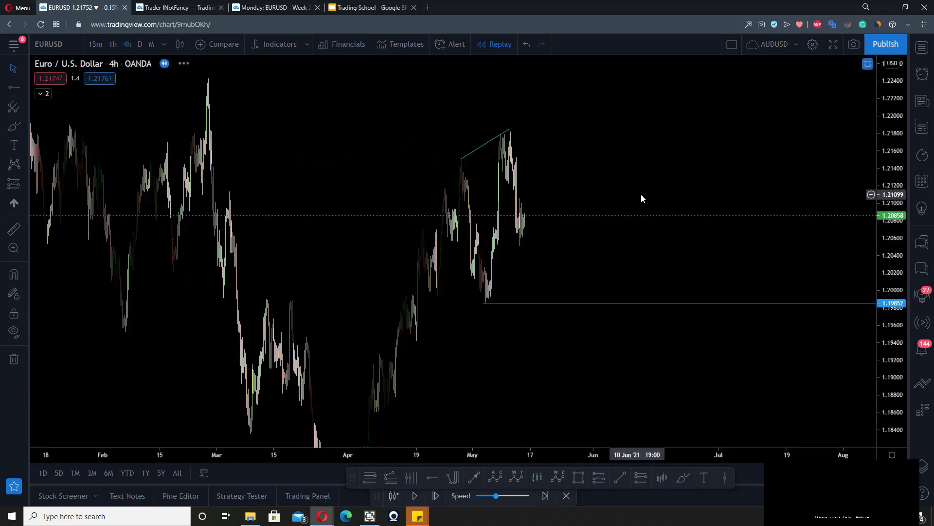
scroll(632, 190, up, 3)
drag(498, 141, 653, 144)
scroll(655, 146, up, 2)
drag(871, 142, 883, 257)
drag(457, 330, 604, 313)
scroll(603, 314, up, 2)
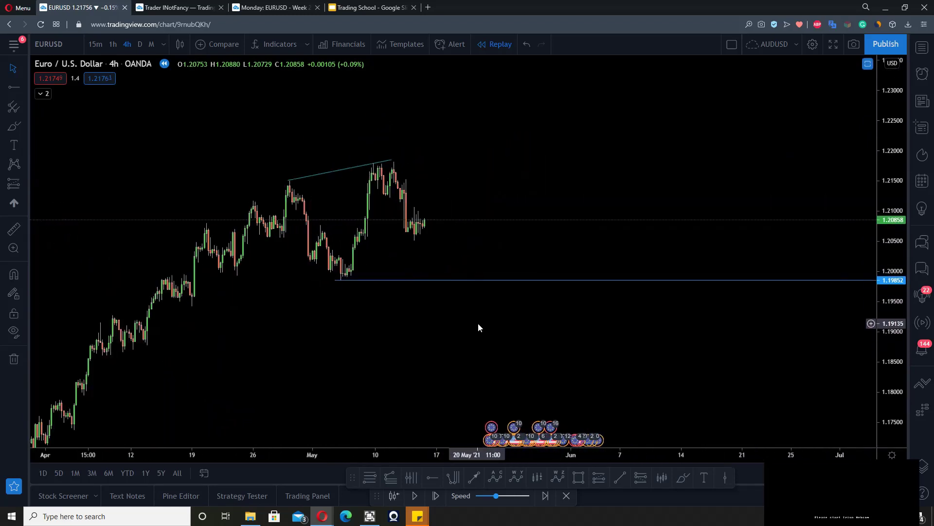
scroll(490, 301, down, 3)
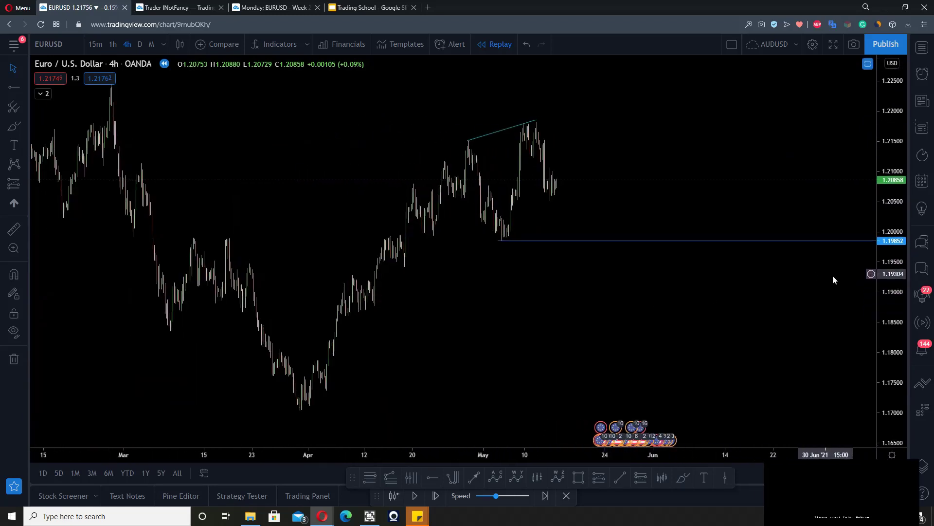
scroll(682, 313, down, 2)
scroll(709, 317, up, 4)
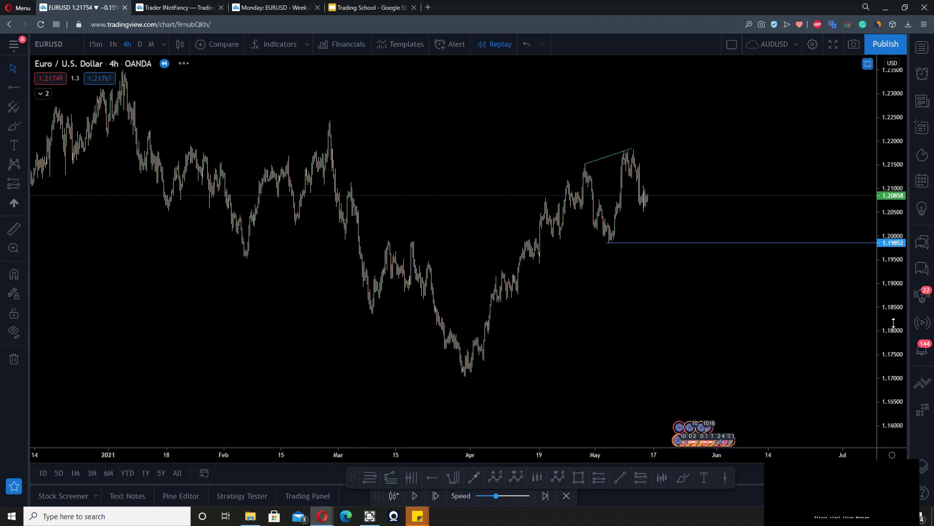
drag(628, 362, 606, 364)
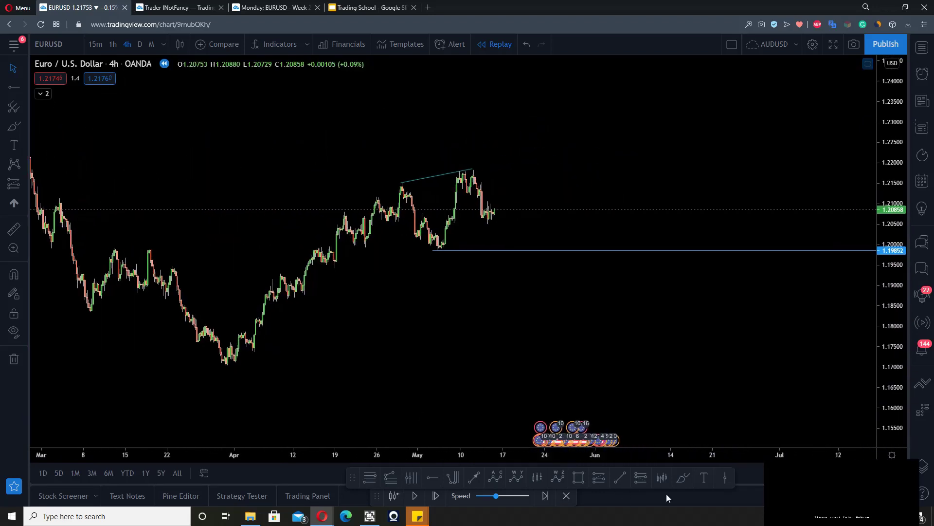
Step: Try a freehand brush stroke starting at the 29 April high, then remove it
click(683, 480)
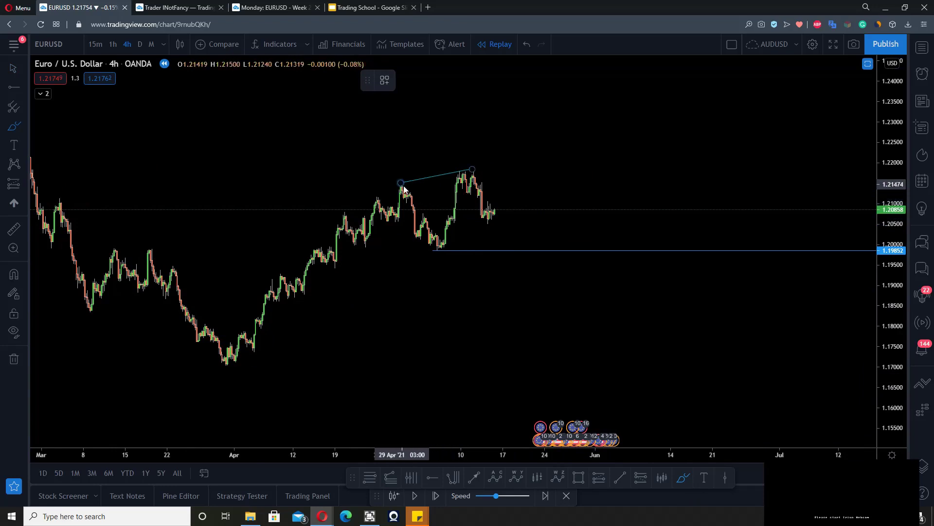
mouse_move(404, 187)
mouse_down()
mouse_move(442, 246)
mouse_move(504, 138)
mouse_up()
key(Delete)
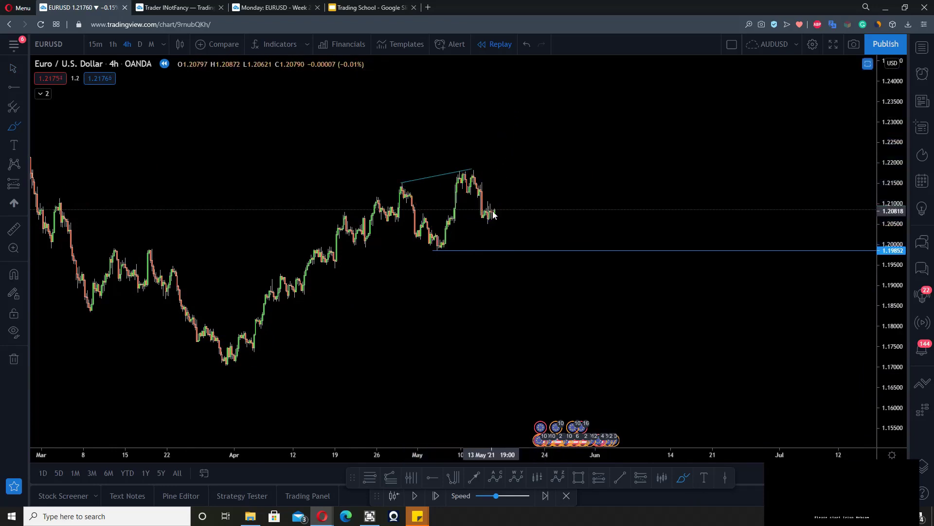
Step: Sketch yellow bullish projections from the latest price: a shallow dip, then a drop to 1.19852 with the pattern outlined, erasing each
mouse_move(493, 213)
mouse_down()
mouse_move(501, 235)
mouse_move(523, 134)
mouse_up()
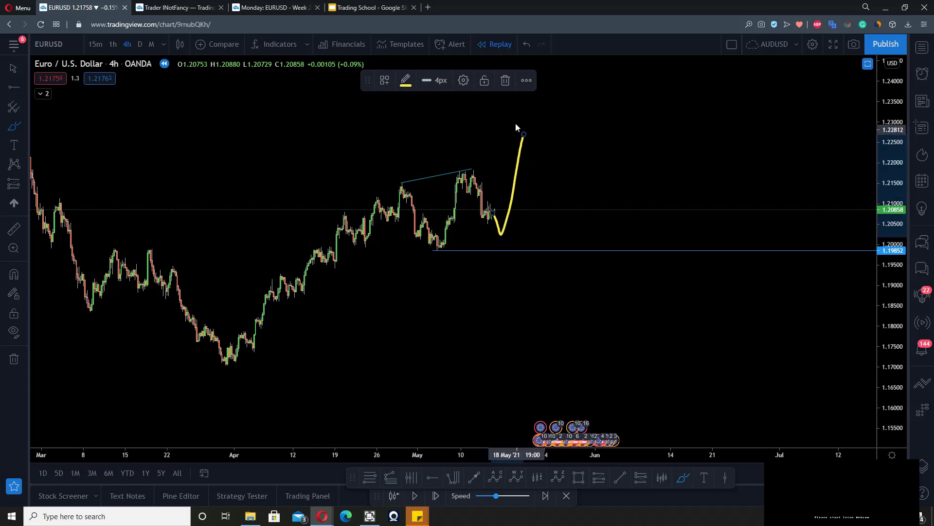
click(505, 81)
mouse_move(494, 212)
mouse_down()
mouse_move(508, 260)
mouse_move(452, 252)
mouse_move(409, 187)
mouse_move(489, 204)
mouse_move(506, 257)
mouse_move(536, 139)
mouse_up()
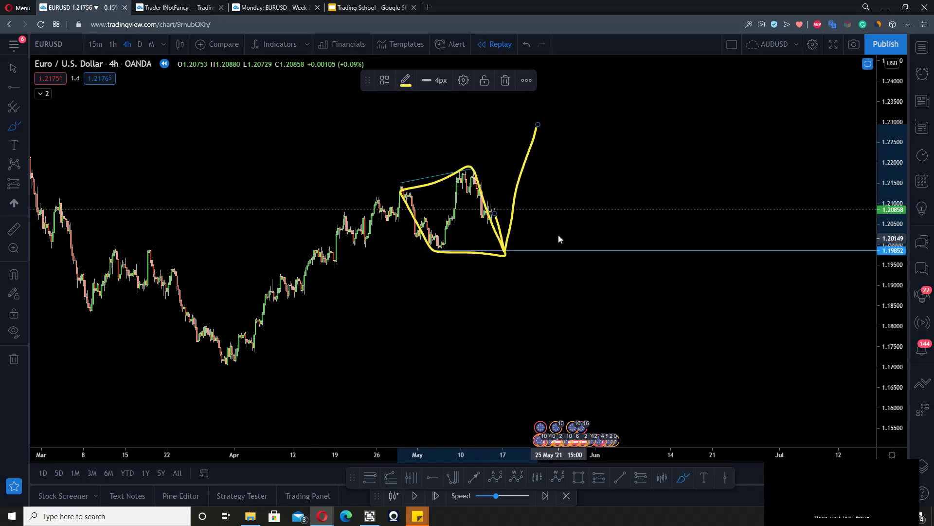
click(506, 81)
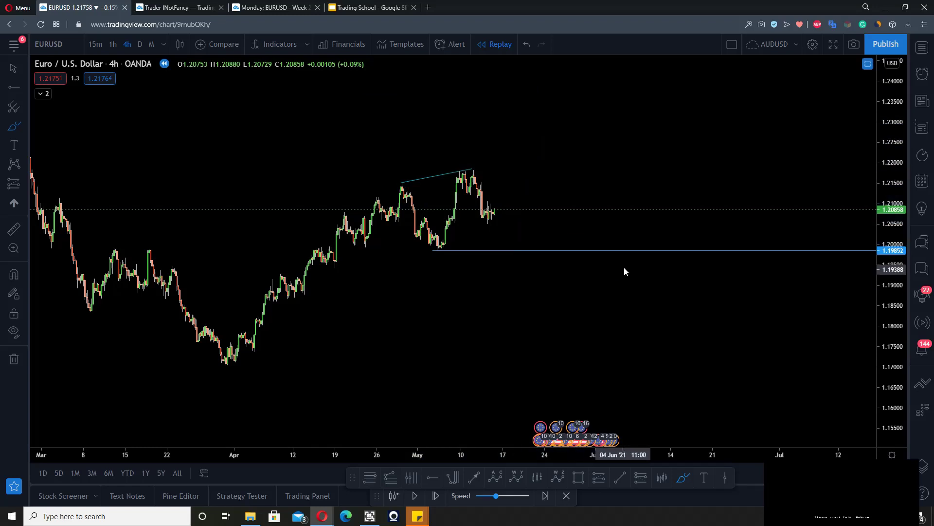
Step: Trace the wave with the brush from the end-of-March low up to the 29 April high, through the early-May pullback, to the May high
mouse_move(233, 359)
mouse_down()
mouse_move(404, 190)
mouse_move(435, 240)
mouse_move(453, 228)
mouse_move(471, 171)
mouse_up()
scroll(715, 226, down, 2)
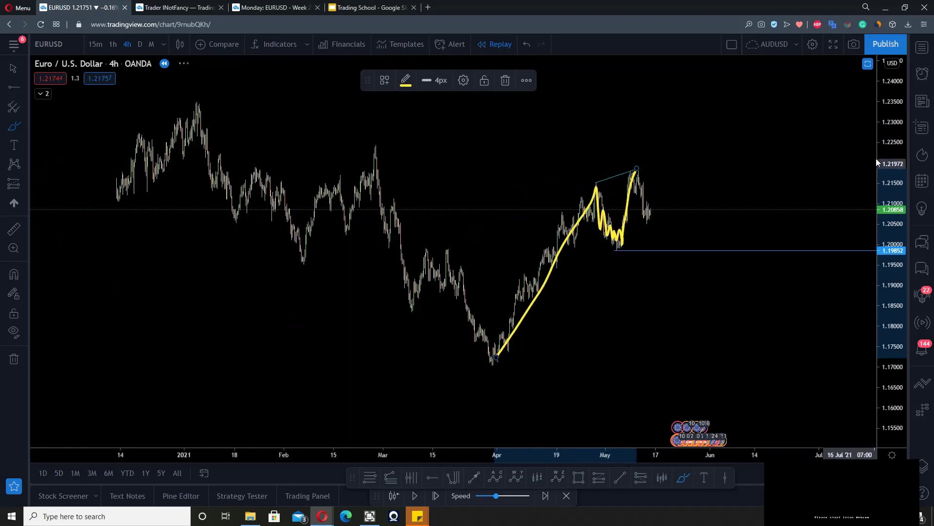
drag(887, 153, 851, 215)
scroll(822, 239, down, 3)
Step: Sketch a zigzag bearish projection from the latest price through the 1.19852 level down to about 1.17, then erase it
drag(711, 214, 751, 314)
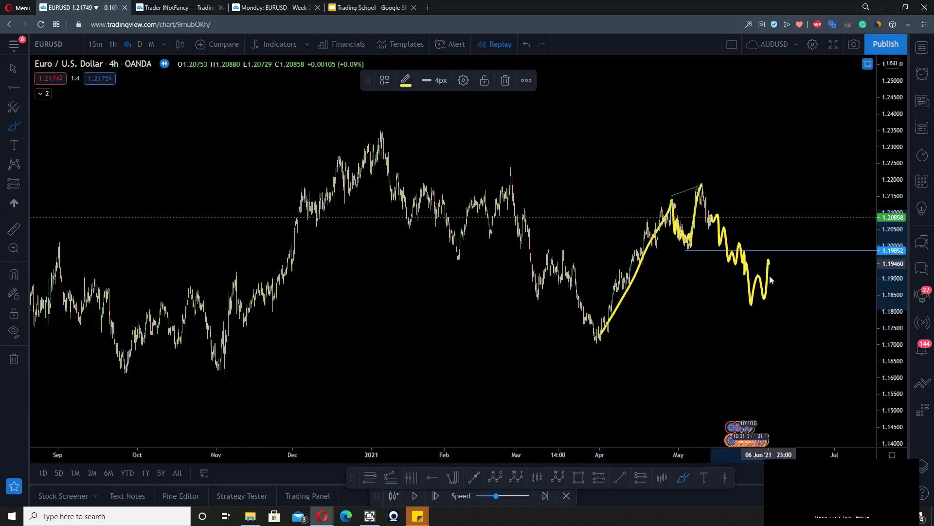
mouse_move(778, 266)
mouse_down()
mouse_move(787, 338)
mouse_move(801, 347)
mouse_up()
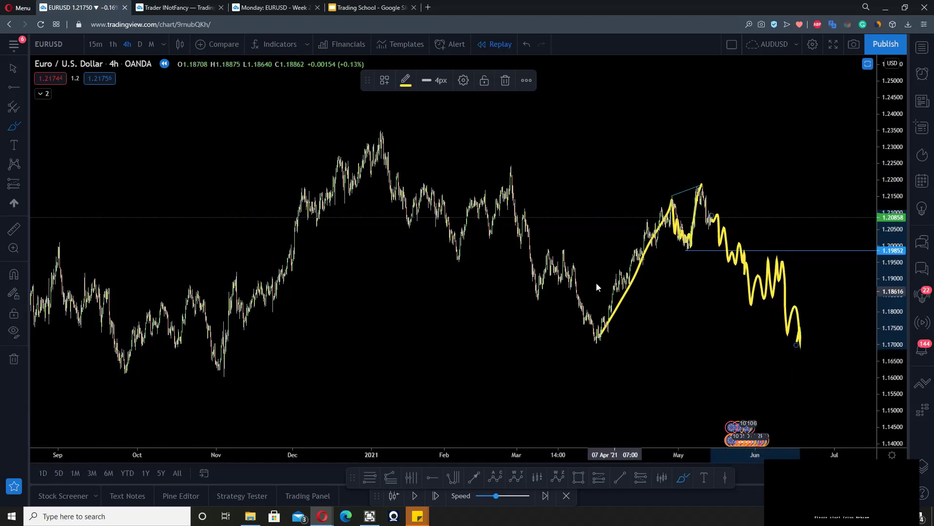
click(505, 81)
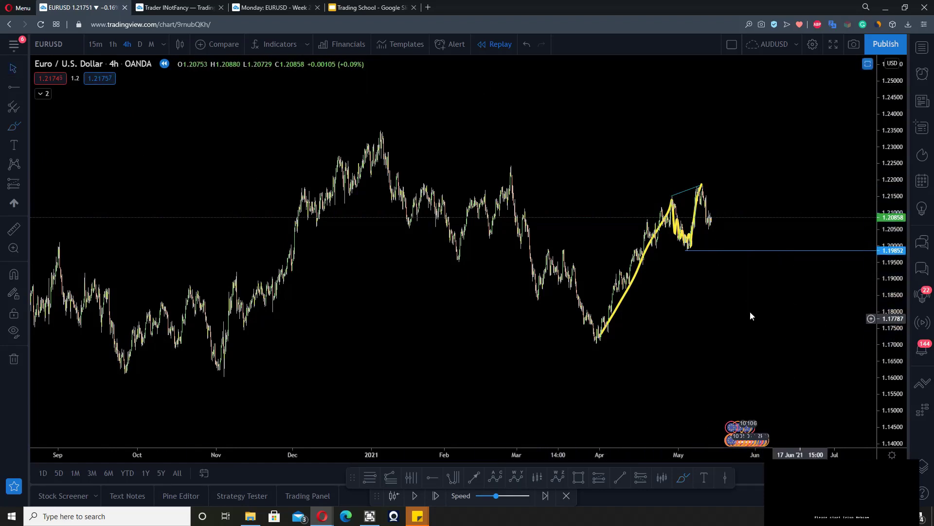
Step: Delete the yellow brush trace of the April–May wave
scroll(750, 311, up, 4)
scroll(677, 281, up, 3)
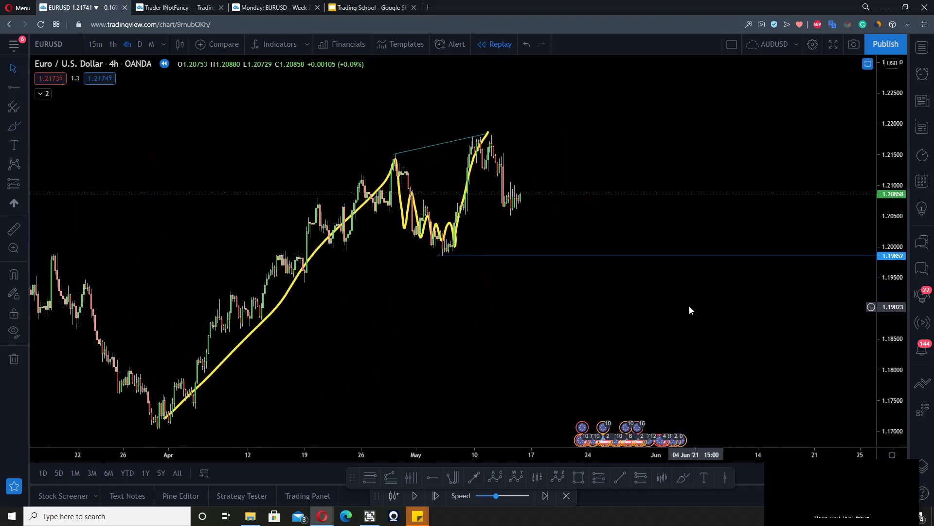
drag(473, 152, 440, 153)
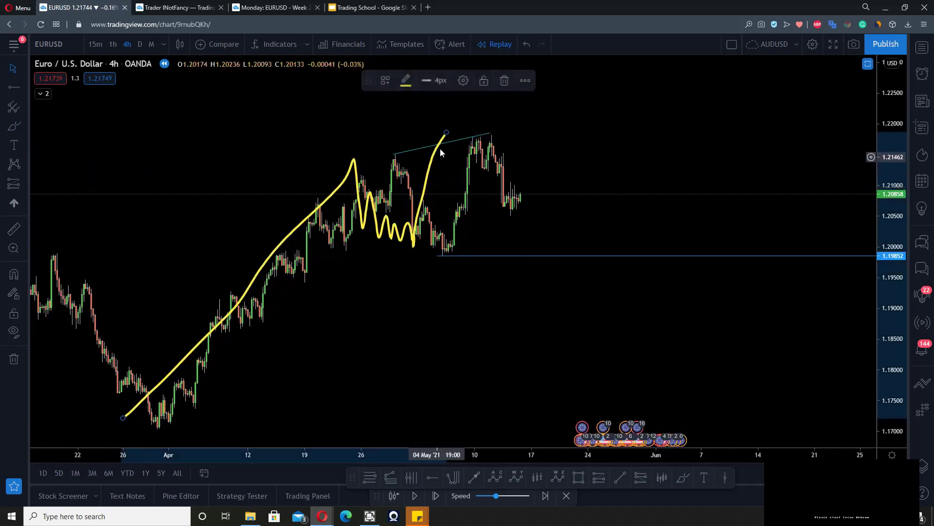
click(505, 81)
Step: Switch the chart to the 1-hour timeframe and examine the mid-May consolidation between the trend line and the 1.19852 ray
scroll(500, 159, up, 1)
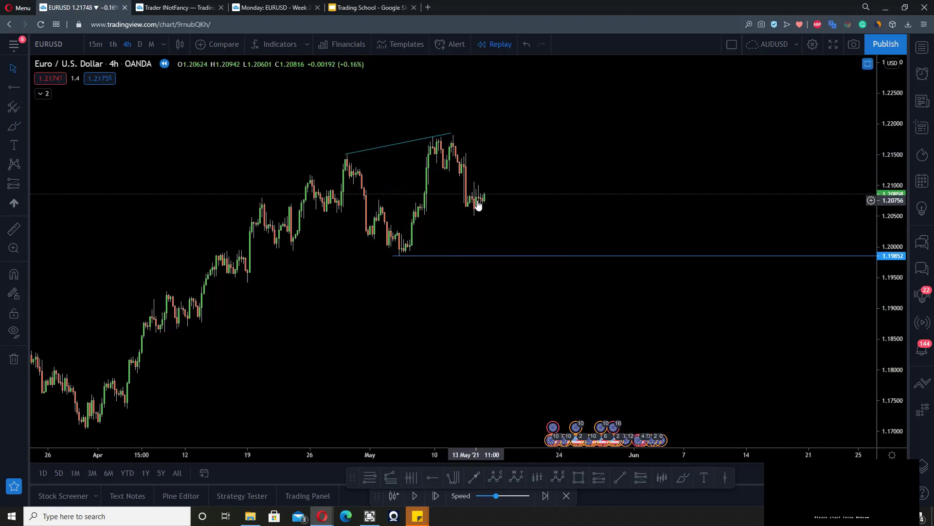
click(111, 45)
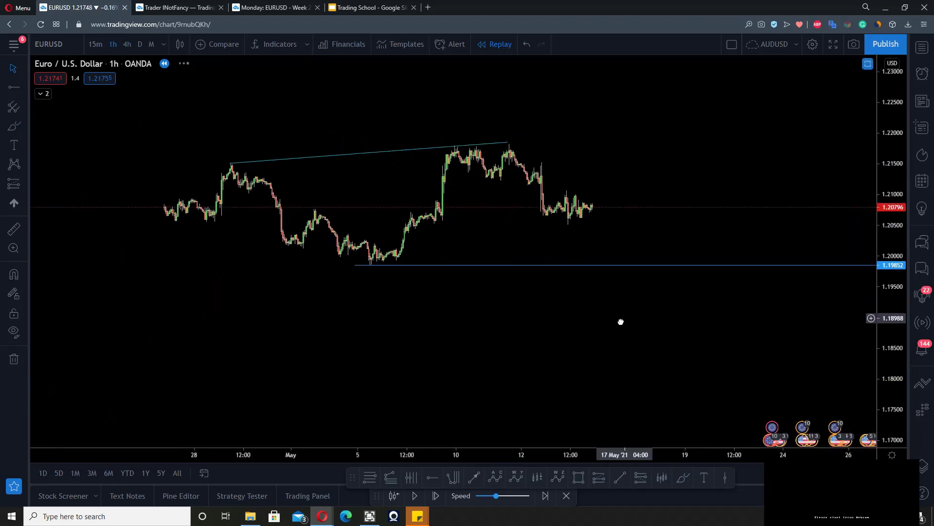
scroll(690, 209, up, 3)
drag(540, 168, 622, 212)
scroll(696, 238, up, 2)
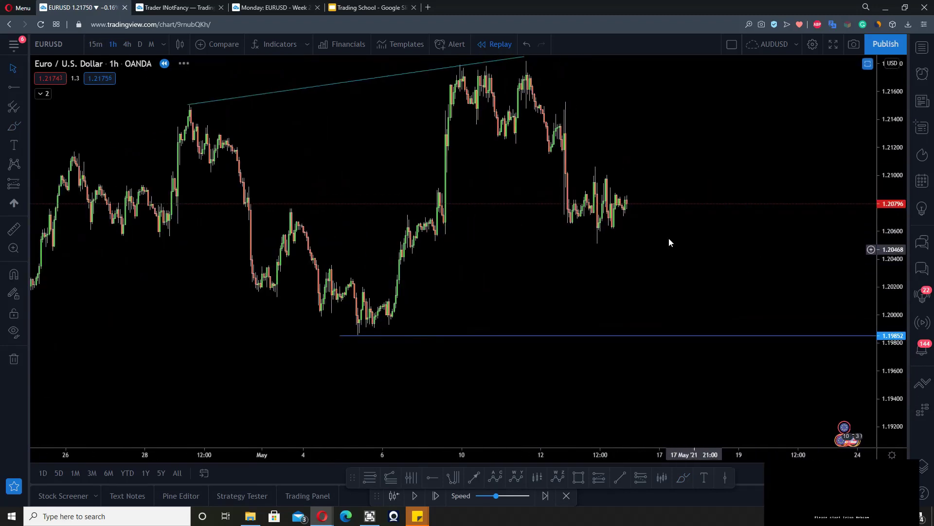
drag(680, 249, 623, 246)
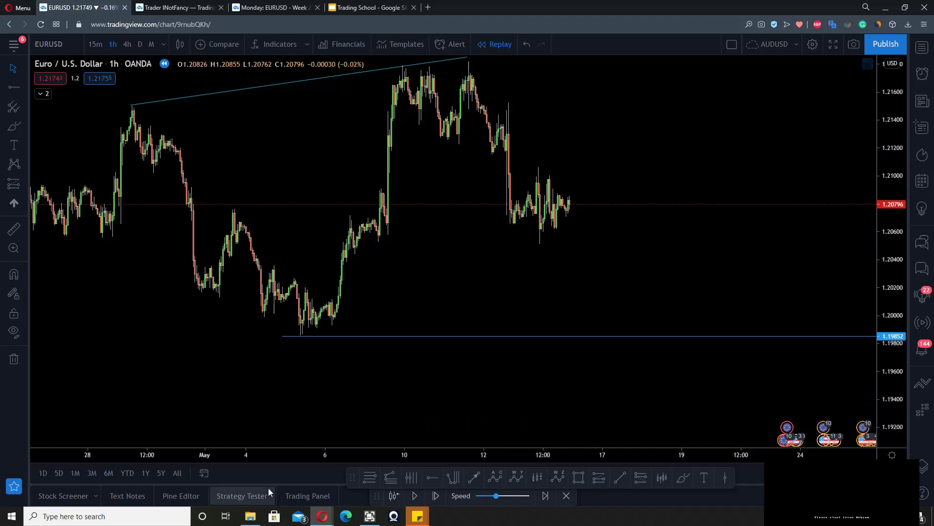
Step: Switch to the Trading School presentation in Google Slides to review why patterns and wave analysis are traded
click(371, 8)
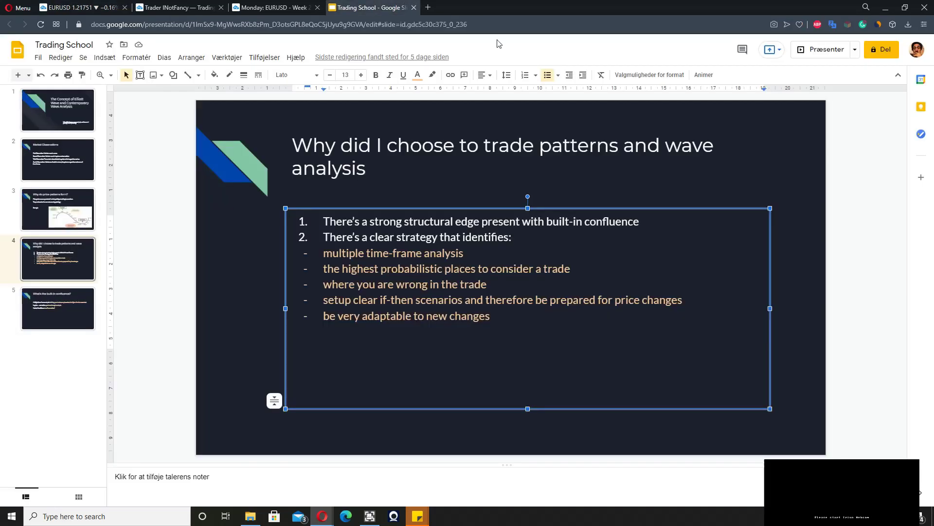